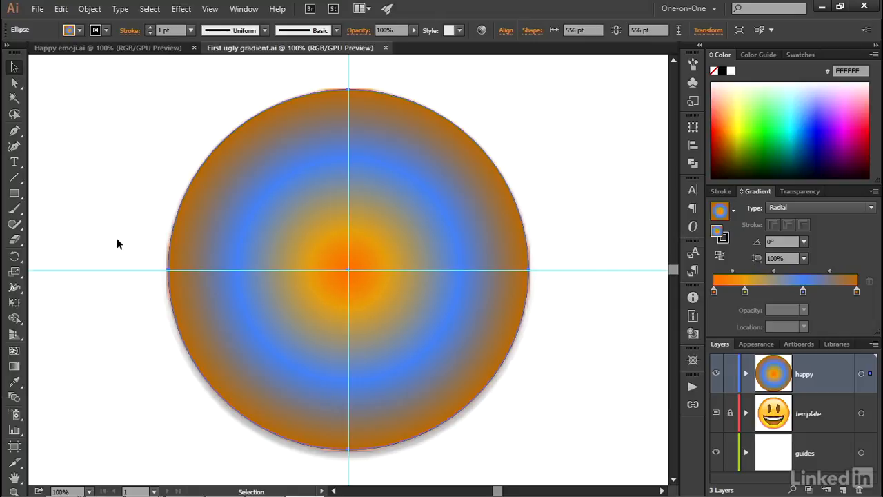
Display the color swatches and show the artwork in Outline mode at 150% zoom so the emoji template is visible.
{"action": "left_click", "coordinate": [244, 9]}
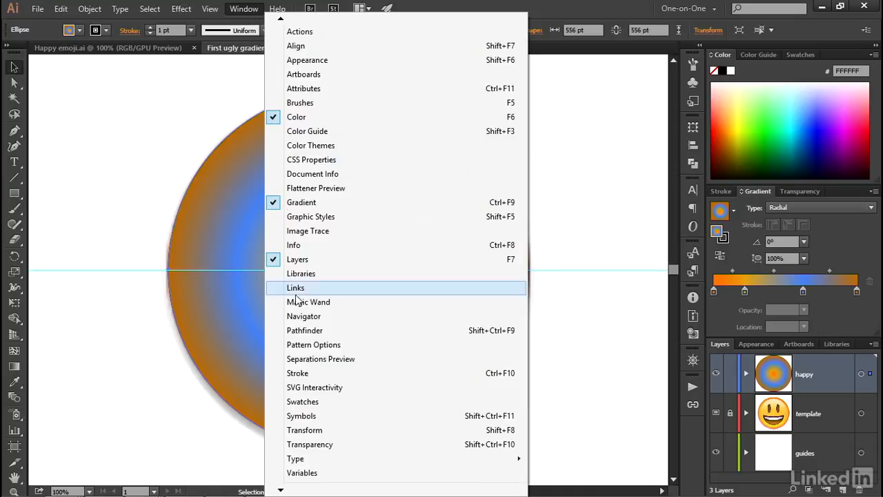
{"action": "left_click", "coordinate": [347, 403]}
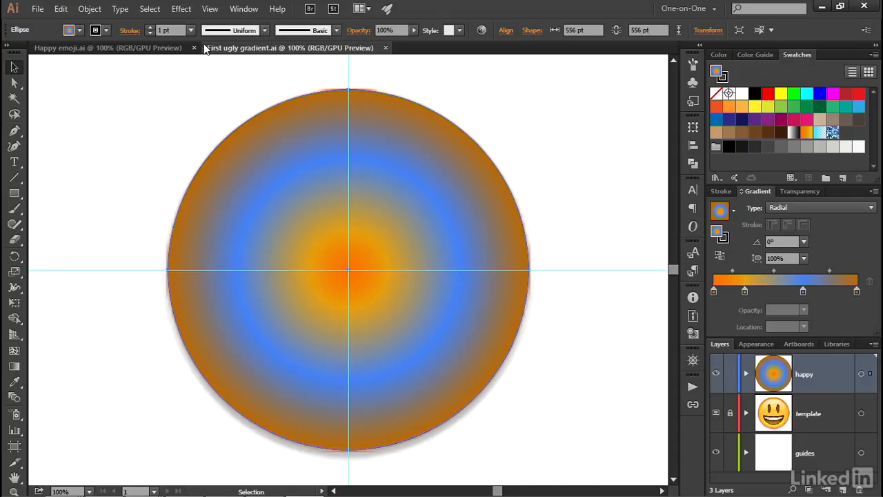
{"action": "left_click", "coordinate": [210, 9]}
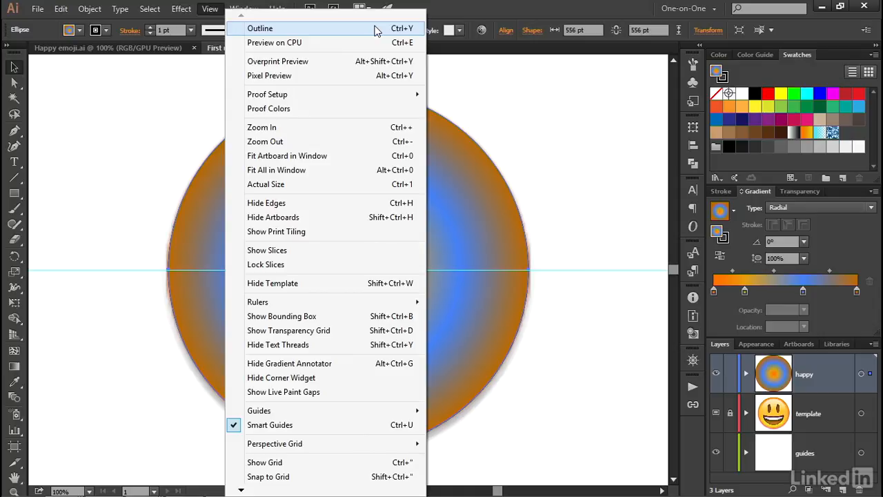
{"action": "left_click", "coordinate": [376, 29]}
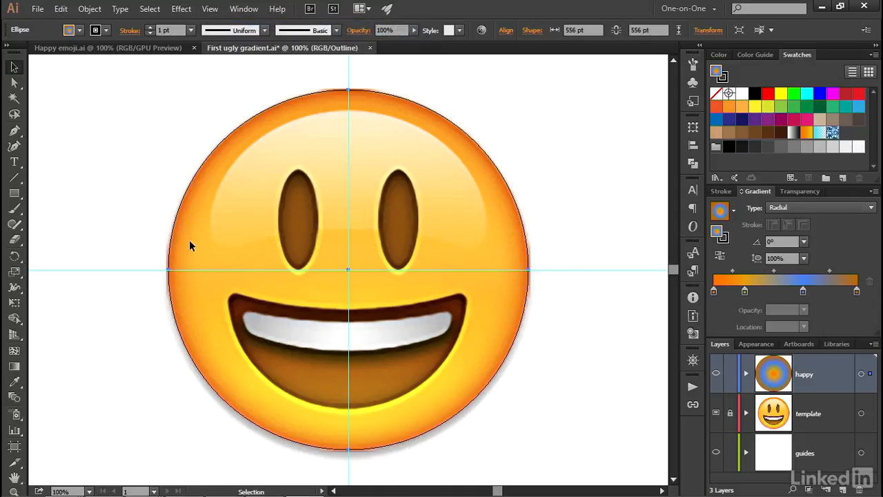
{"action": "key", "text": "ctrl+plus"}
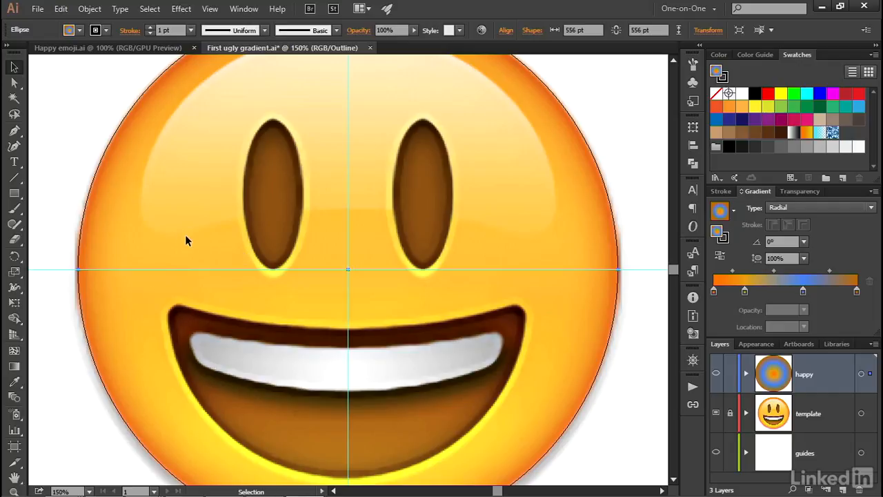
Review the Eyedropper options, expanding the appearance attributes it picks up, and keep the Point Sample raster size.
{"action": "left_click", "coordinate": [15, 383]}
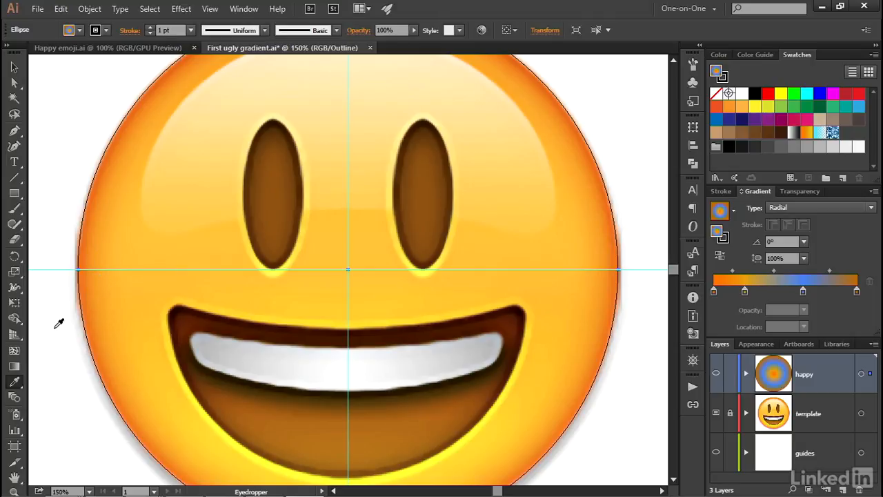
{"action": "key", "text": "Return"}
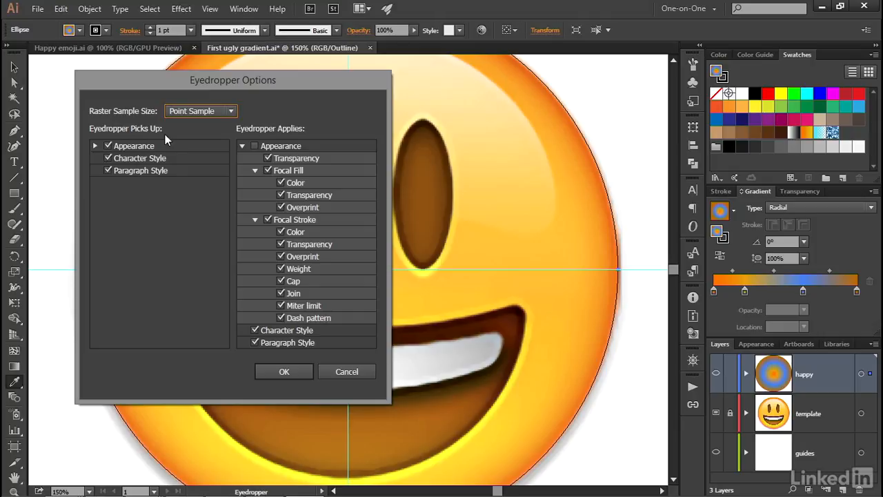
{"action": "left_click", "coordinate": [108, 147]}
{"action": "left_click", "coordinate": [108, 146]}
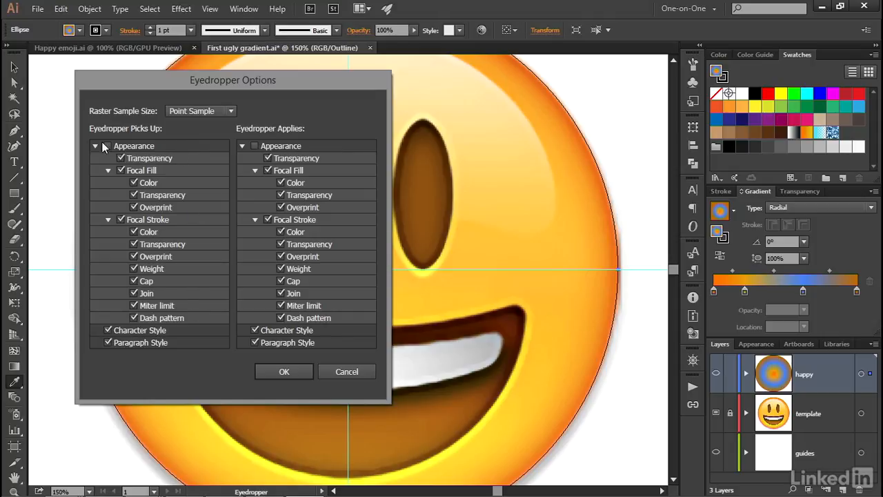
{"action": "left_click", "coordinate": [273, 372]}
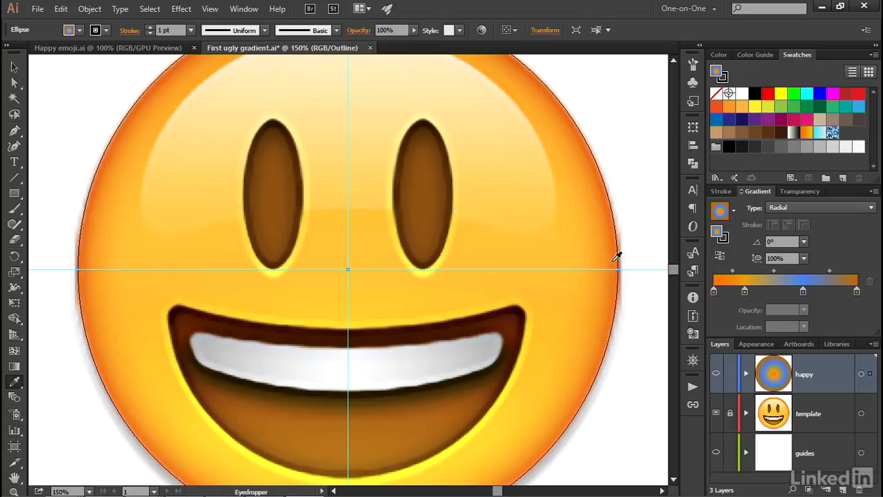
Try sampling fill colors for the circle from the face's edge, the area between the eyes and the horizontal guide.
{"action": "left_click", "coordinate": [616, 258]}
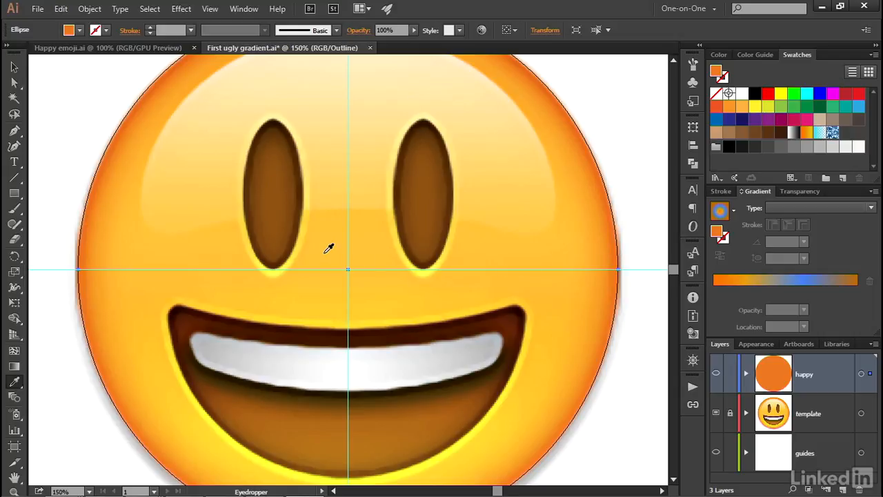
{"action": "left_click", "coordinate": [326, 252]}
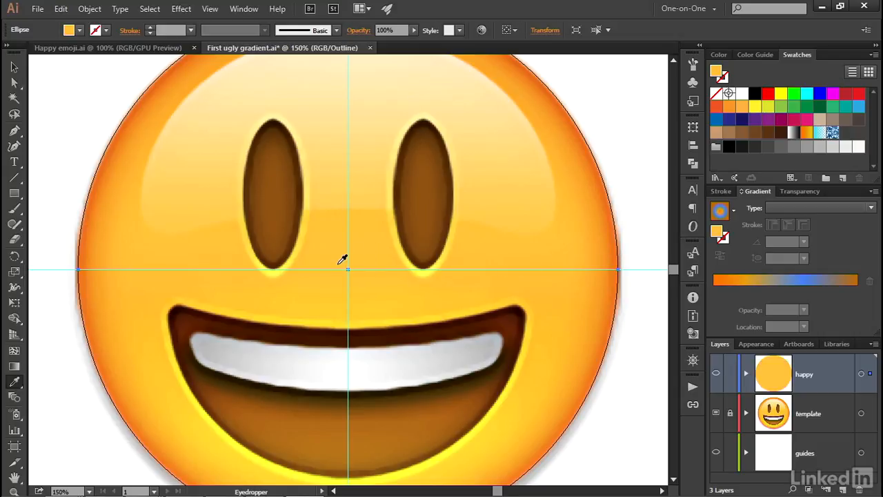
{"action": "left_click", "coordinate": [325, 269]}
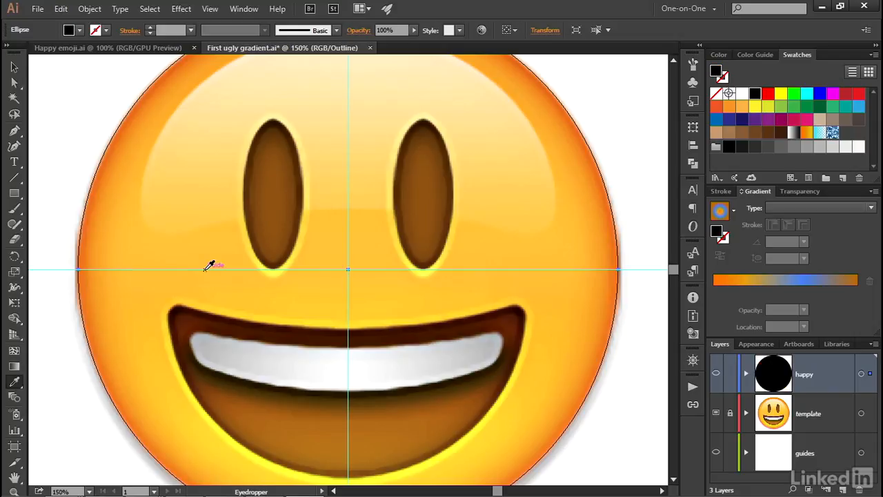
{"action": "left_click", "coordinate": [116, 267]}
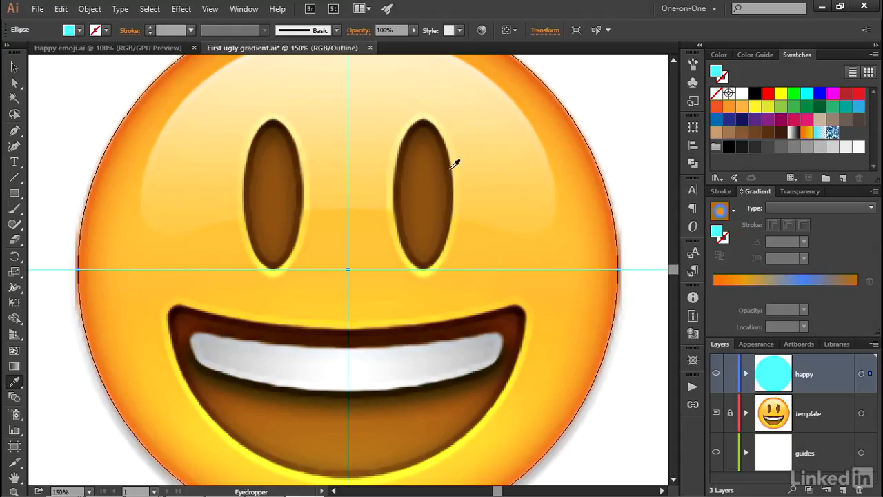
Sample the dark orange at the face's outer edge and save it as a global swatch named Orange 1.
{"action": "left_click", "coordinate": [615, 266]}
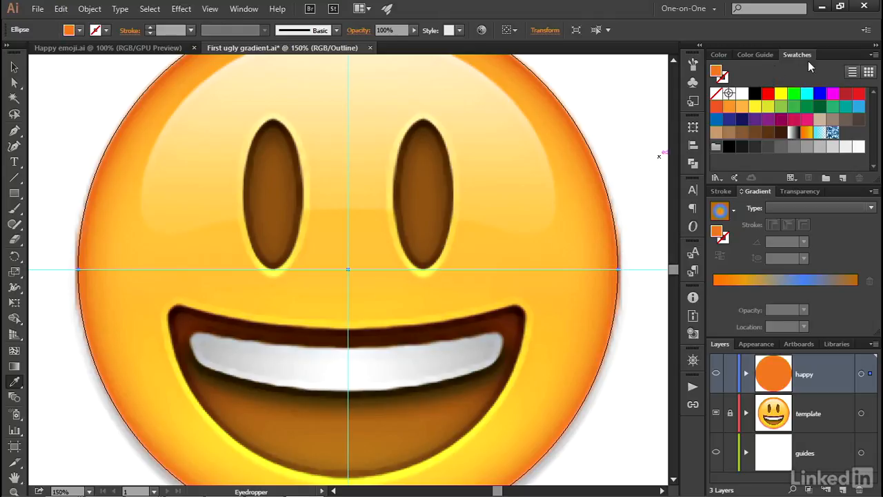
{"action": "left_click", "coordinate": [844, 178]}
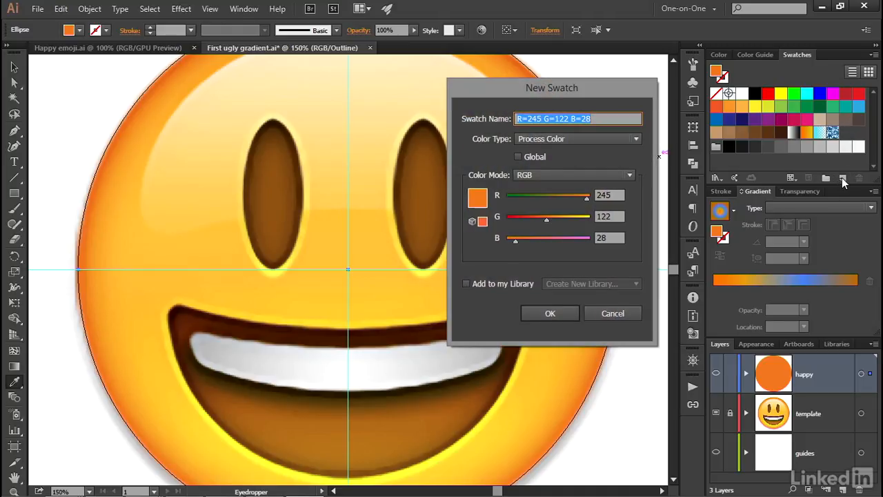
{"action": "type", "text": "Orange 1"}
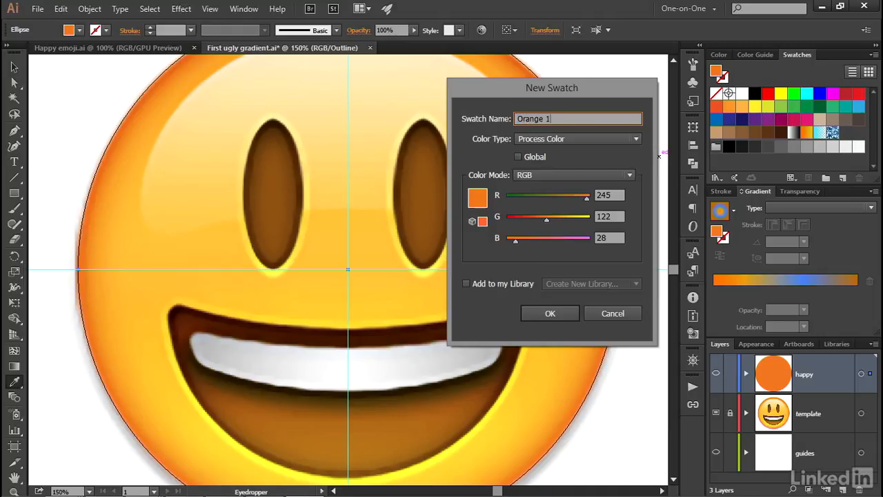
{"action": "left_click", "coordinate": [532, 156]}
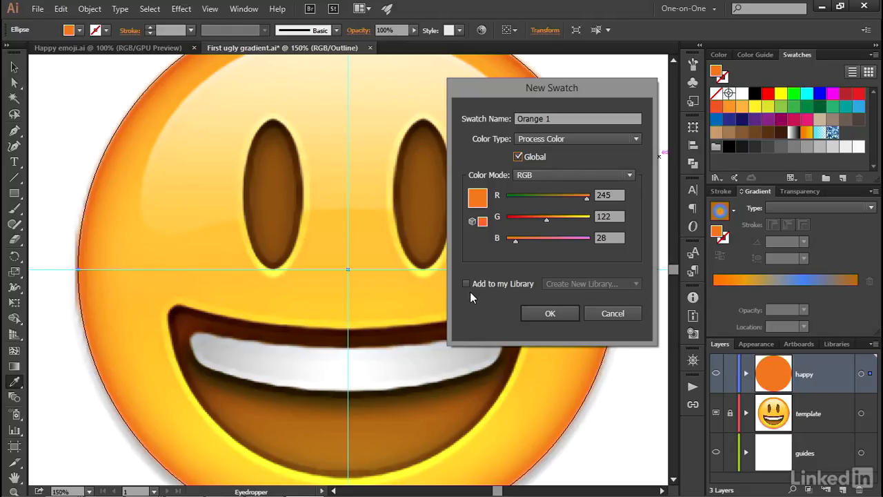
{"action": "left_click", "coordinate": [561, 314]}
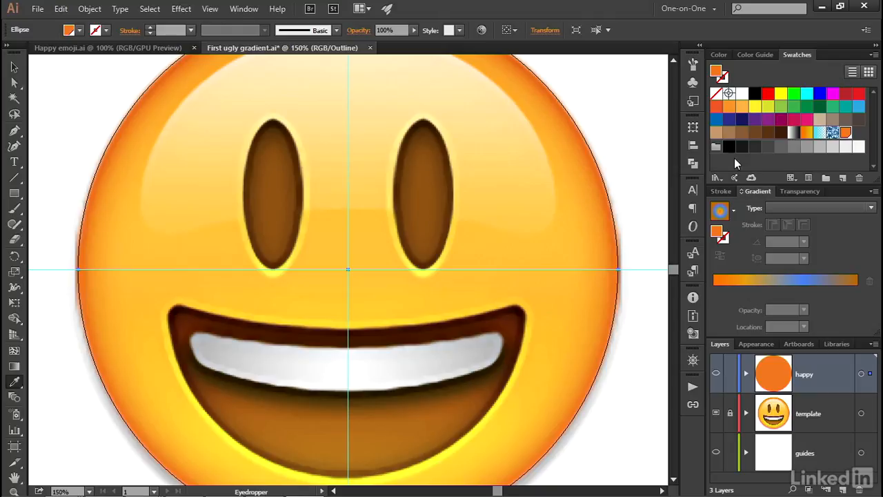
Sample the medium orange slightly inside the face's edge and save it as a global swatch named Orange 2.
{"action": "left_click", "coordinate": [605, 260]}
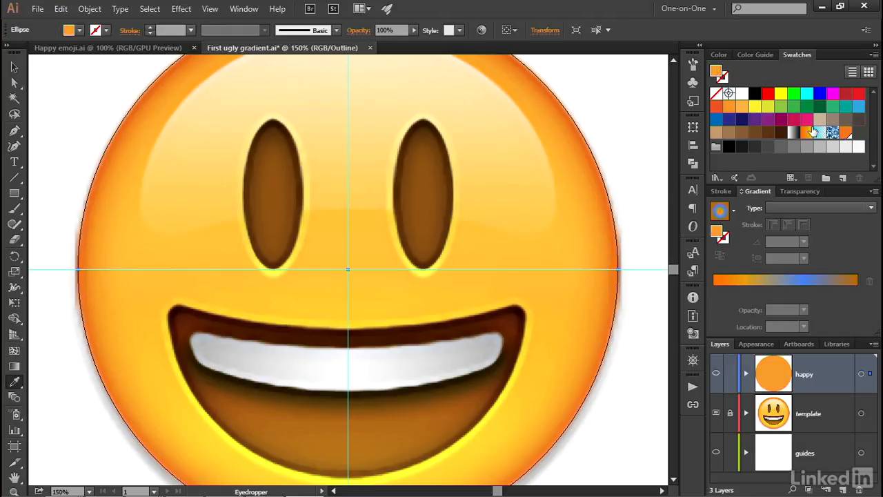
{"action": "left_click", "coordinate": [843, 178]}
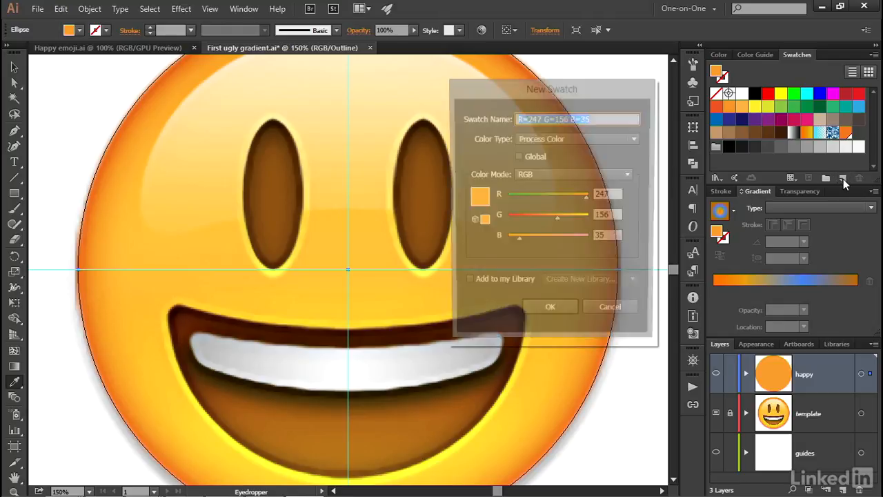
{"action": "type", "text": "Orange 2"}
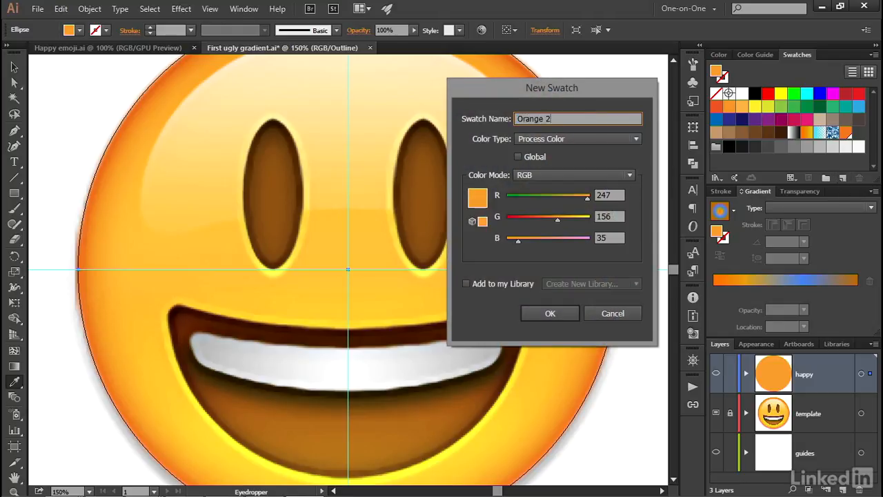
{"action": "left_click", "coordinate": [518, 156]}
{"action": "left_click", "coordinate": [560, 310]}
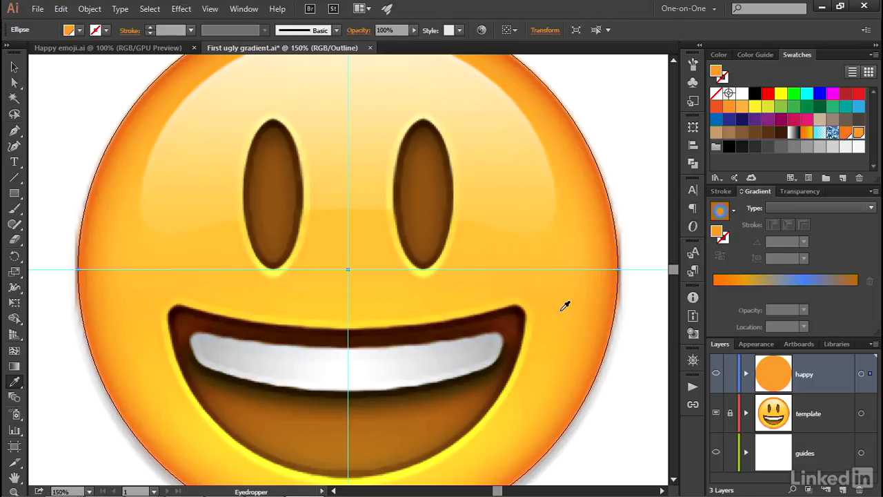
Sample the lighter orange farther inside the face and save it as a global swatch named Orange 3.
{"action": "left_click", "coordinate": [567, 262]}
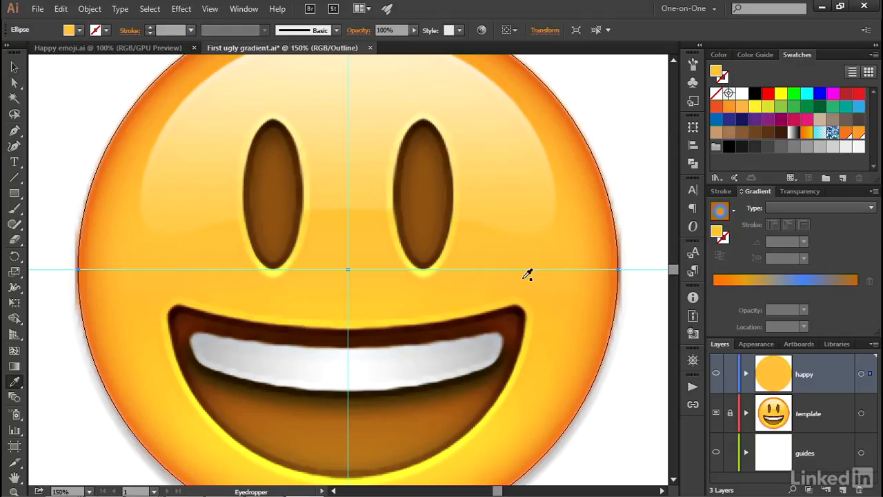
{"action": "left_click", "coordinate": [844, 179]}
{"action": "type", "text": "Orange 3"}
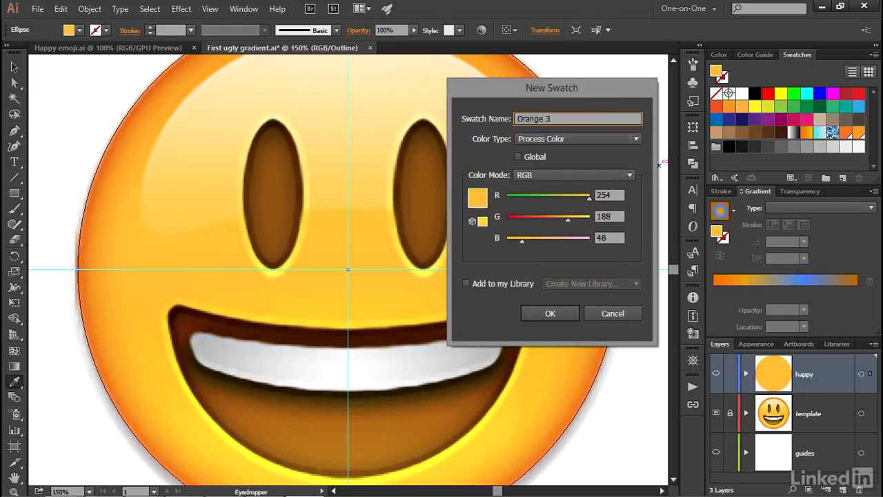
{"action": "left_click", "coordinate": [535, 157]}
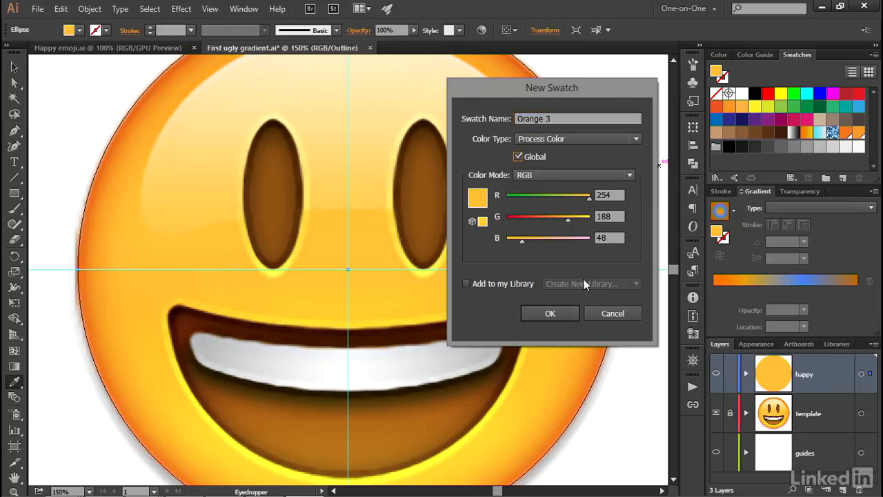
{"action": "left_click", "coordinate": [561, 315]}
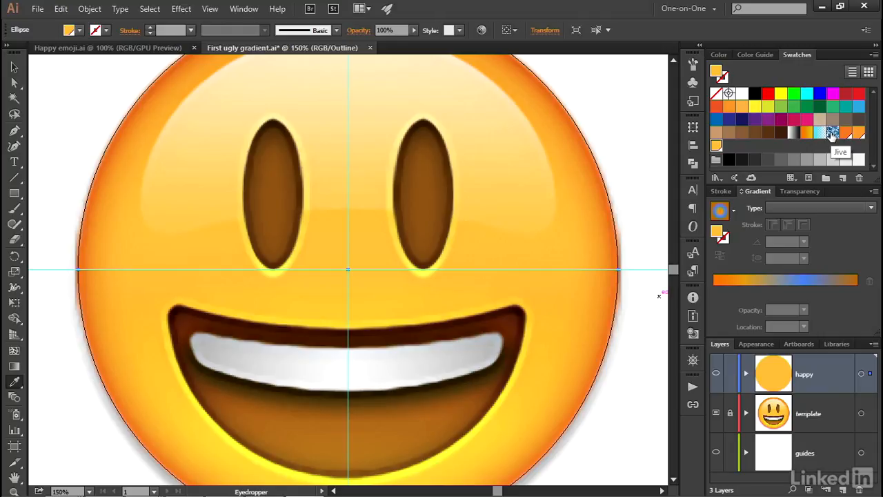
Delete the Jive pattern swatch together with the orange-yellow and light blue gradient swatches beside it.
{"action": "left_click", "coordinate": [831, 134]}
{"action": "left_click", "coordinate": [807, 136]}
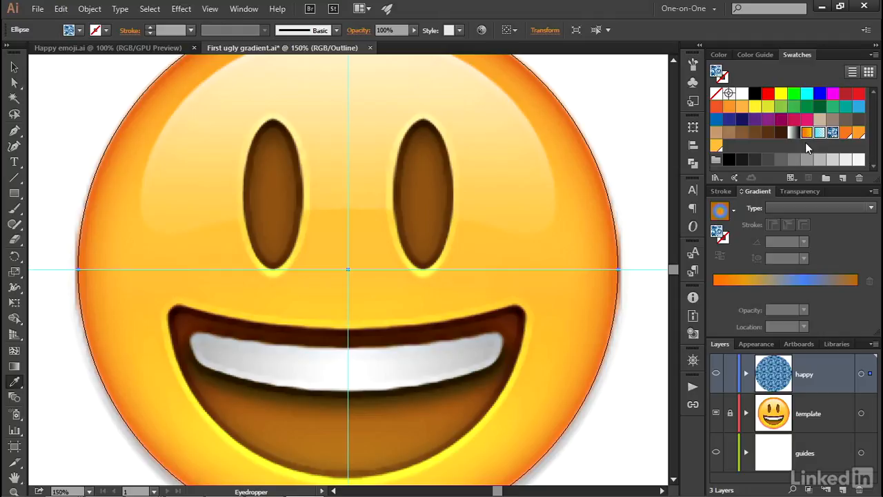
{"action": "left_click", "coordinate": [860, 179]}
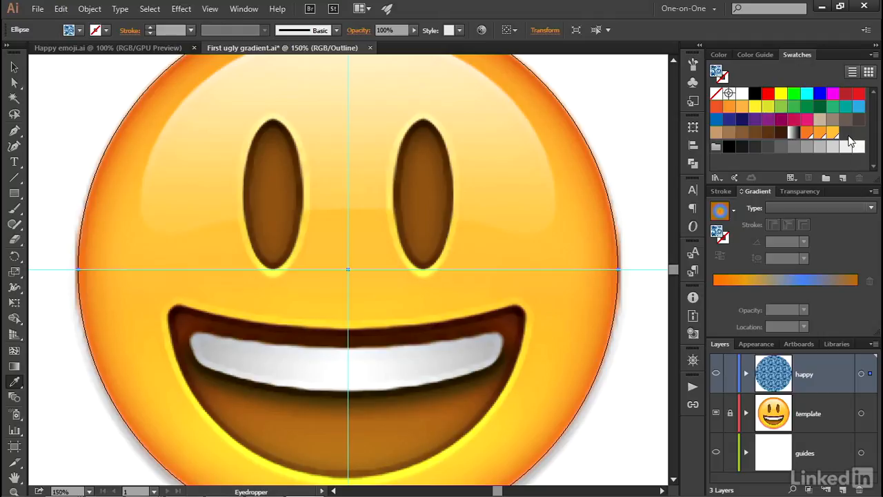
Gather the Orange 1, Orange 2 and Orange 3 swatches into a new color group named Emoji.
{"action": "left_click", "coordinate": [806, 133]}
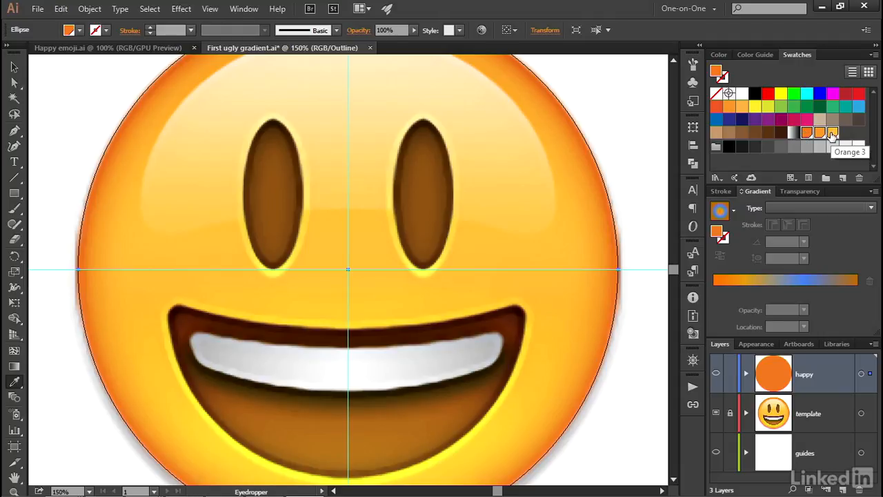
{"action": "left_click", "coordinate": [833, 132], "text": "shift"}
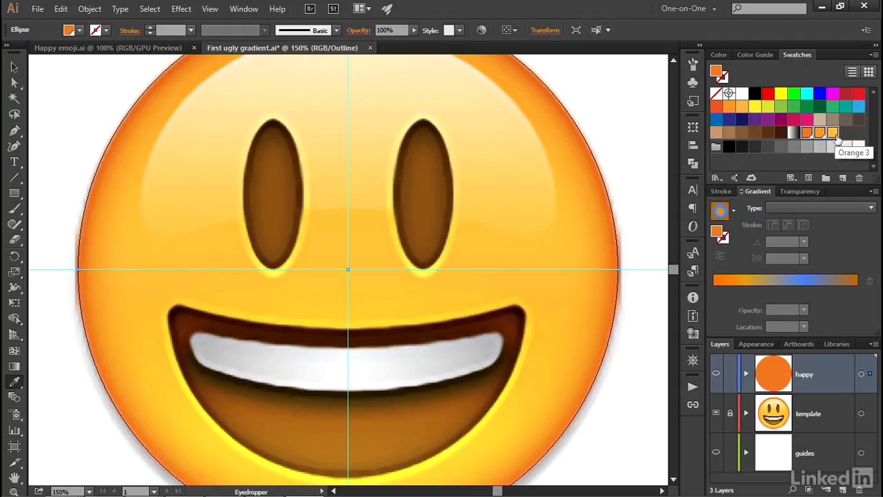
{"action": "left_click", "coordinate": [827, 178]}
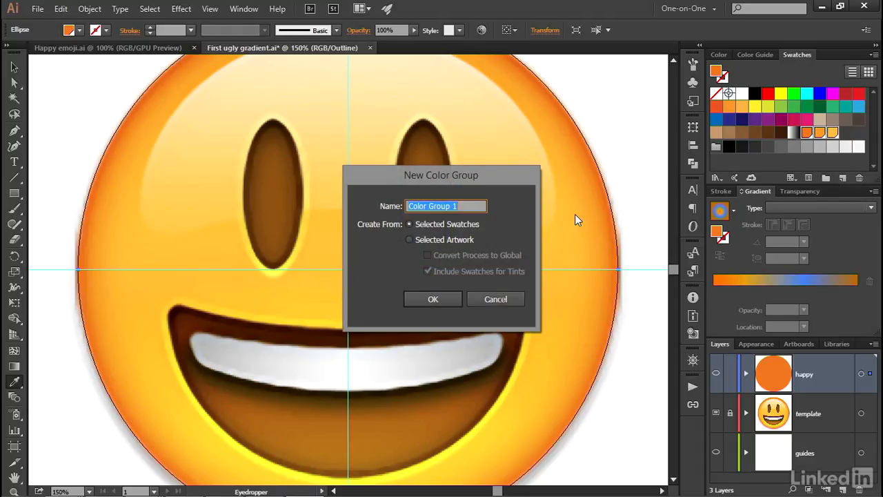
{"action": "type", "text": "Emoji"}
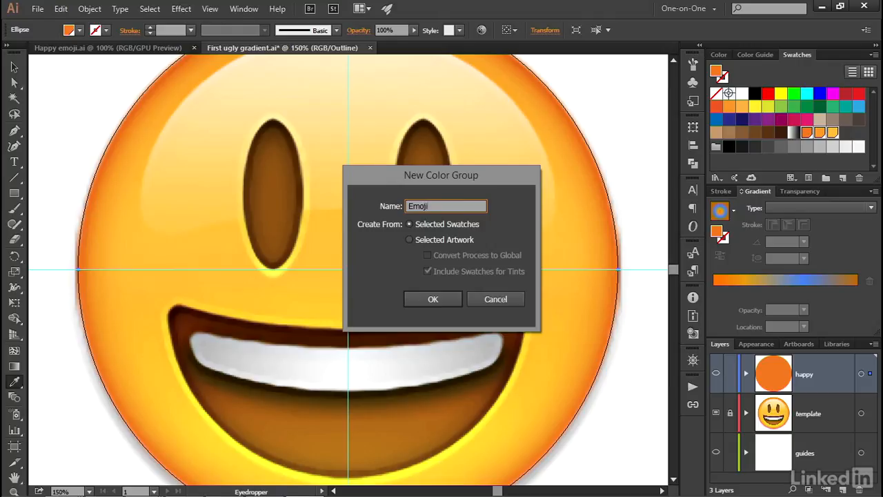
{"action": "left_click", "coordinate": [436, 300]}
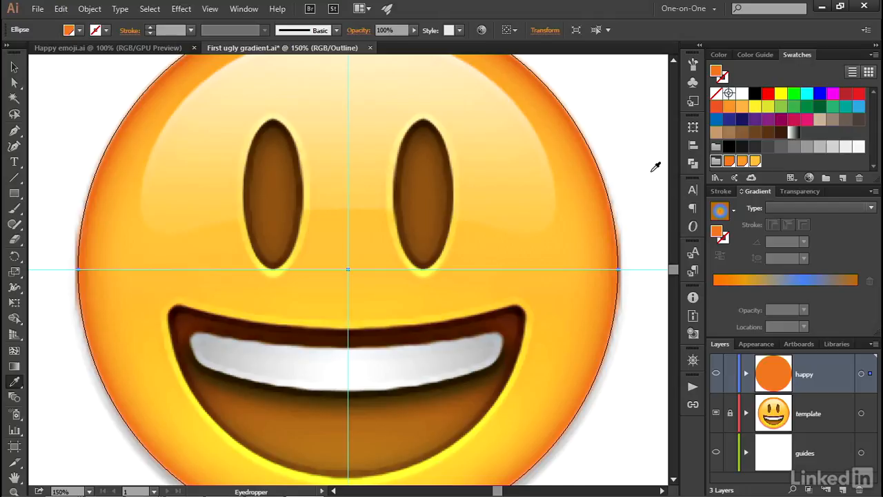
Return the artwork to Preview mode and fill the circle with the existing orange-and-blue radial gradient.
{"action": "key", "text": "v"}
{"action": "key", "text": "ctrl+y"}
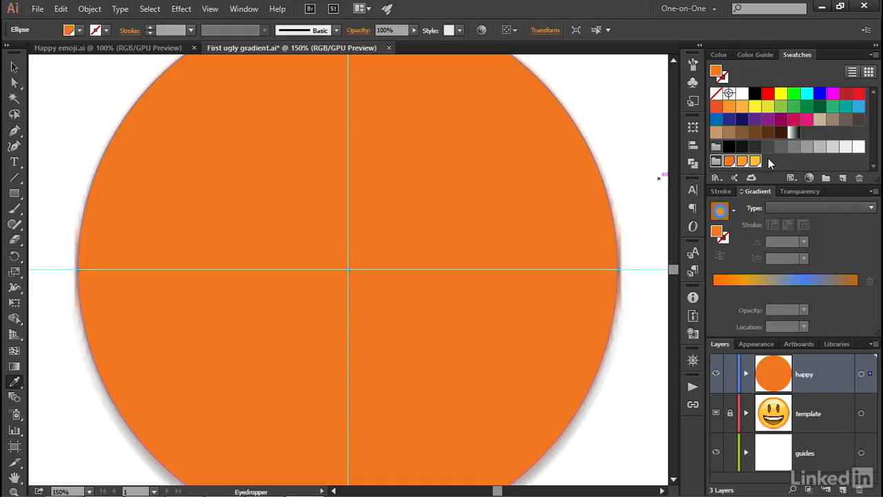
{"action": "left_click", "coordinate": [794, 283]}
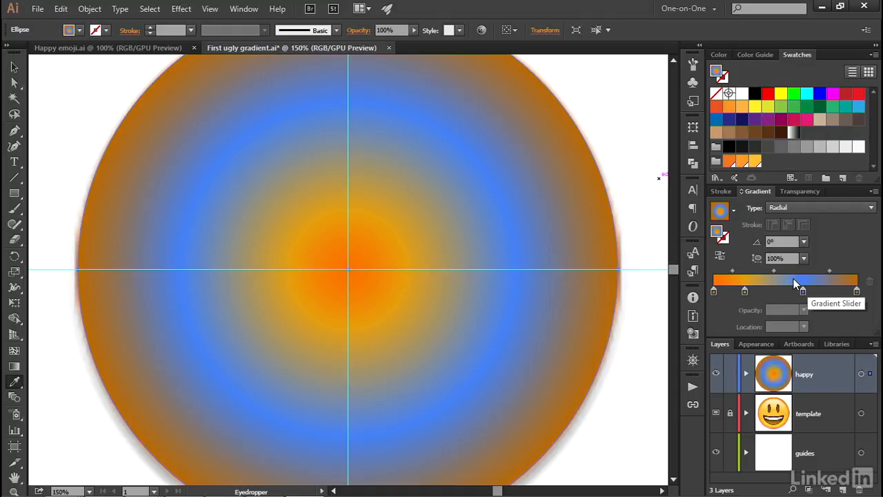
Remove the radial gradient's second color stop and recolor the remaining stops Orange 3, Orange 2 and Orange 1 from the center outward.
{"action": "left_click", "coordinate": [745, 293]}
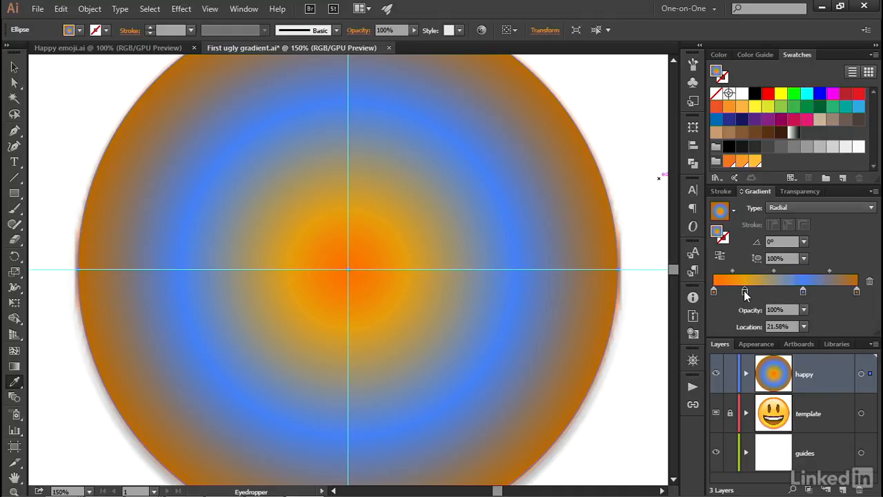
{"action": "left_click_drag", "start_coordinate": [746, 292], "coordinate": [747, 316]}
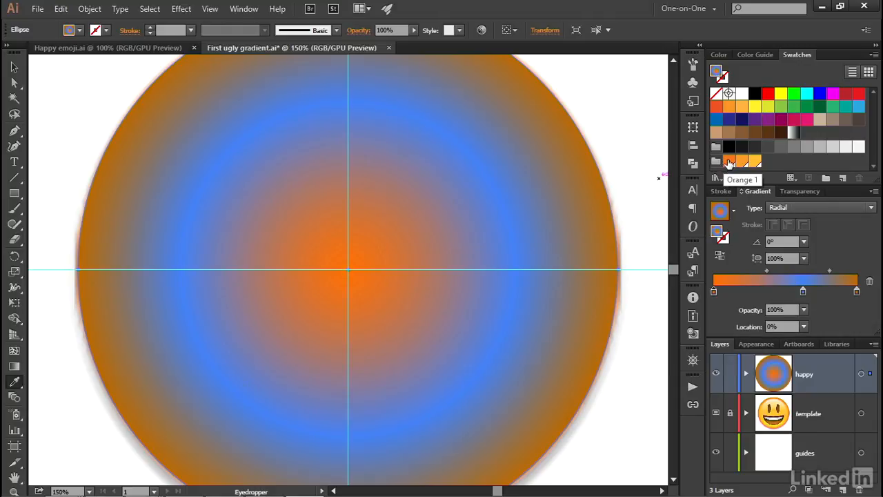
{"action": "left_click", "coordinate": [728, 162]}
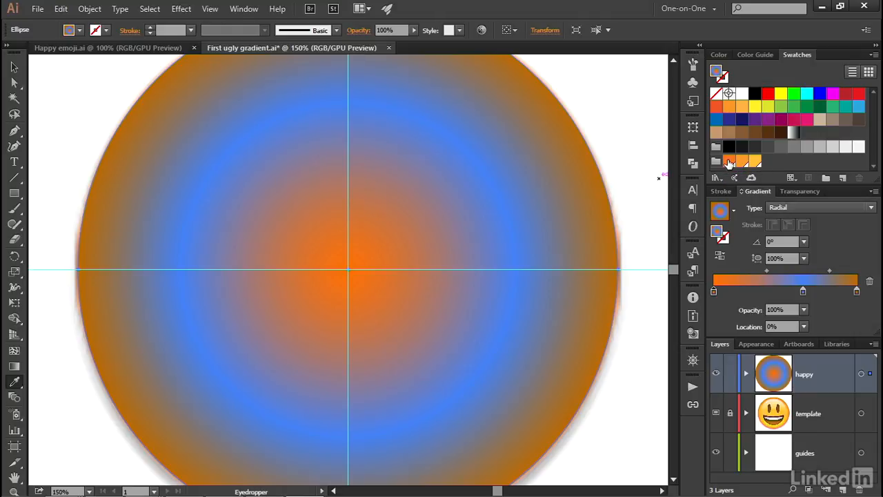
{"action": "mouse_move", "coordinate": [728, 163]}
{"action": "left_mouse_down"}
{"action": "mouse_move", "coordinate": [793, 200]}
{"action": "mouse_move", "coordinate": [858, 295]}
{"action": "mouse_move", "coordinate": [834, 295]}
{"action": "mouse_move", "coordinate": [839, 305]}
{"action": "left_mouse_up"}
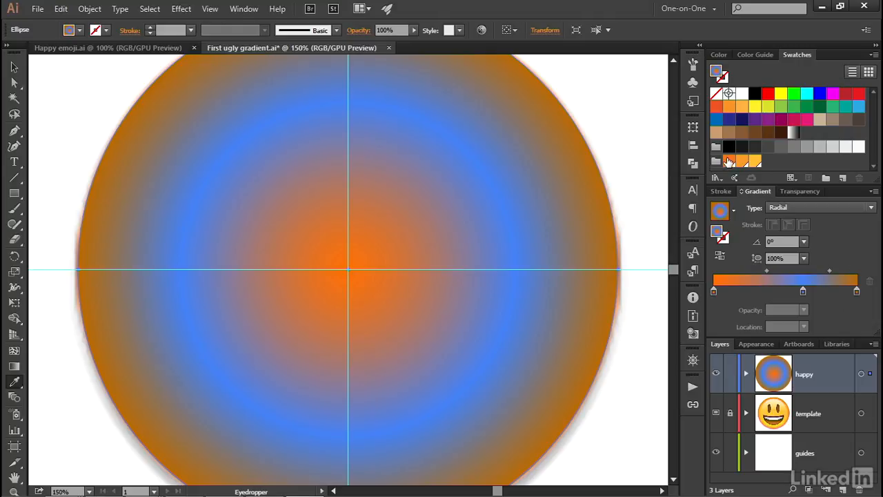
{"action": "left_click_drag", "start_coordinate": [729, 162], "coordinate": [857, 293]}
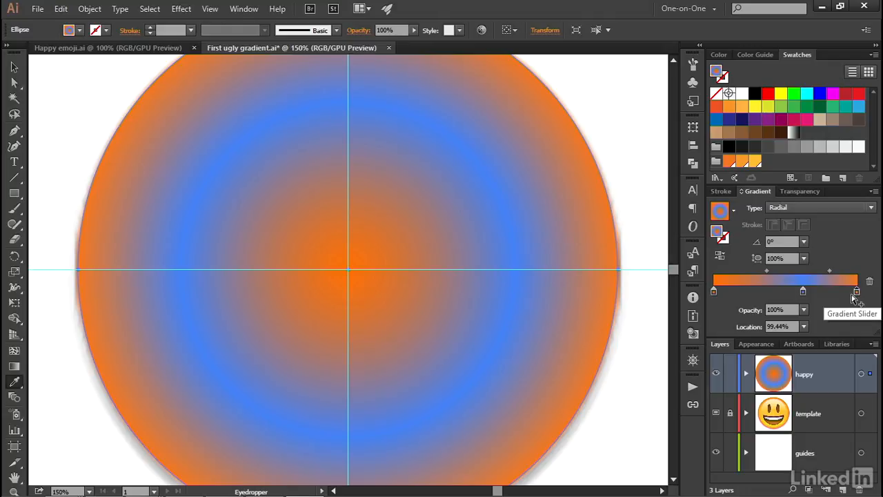
{"action": "left_click_drag", "start_coordinate": [743, 163], "coordinate": [804, 295]}
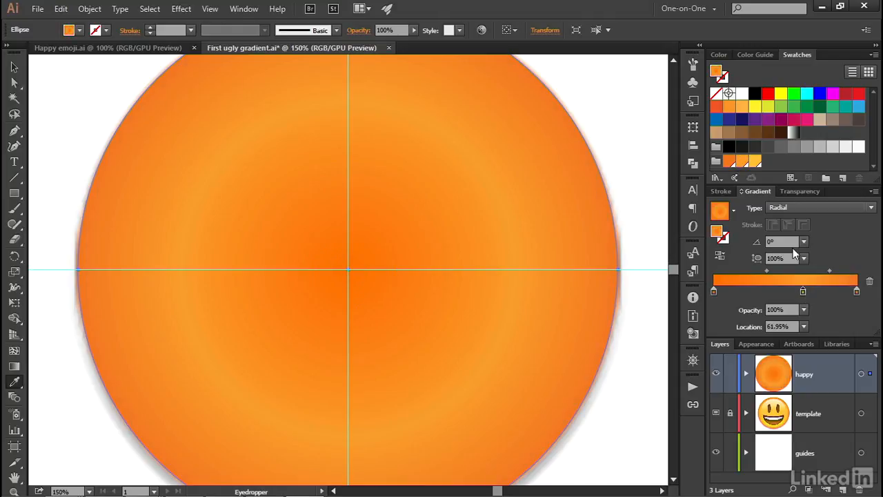
{"action": "left_click_drag", "start_coordinate": [755, 162], "coordinate": [714, 292]}
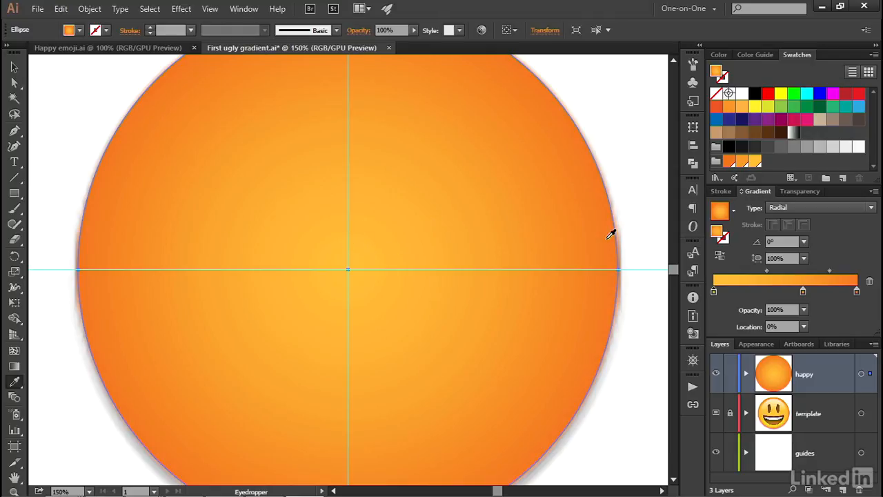
Reverse the circle's radial gradient, and reverse it again to restore the original color order.
{"action": "left_click", "coordinate": [720, 258]}
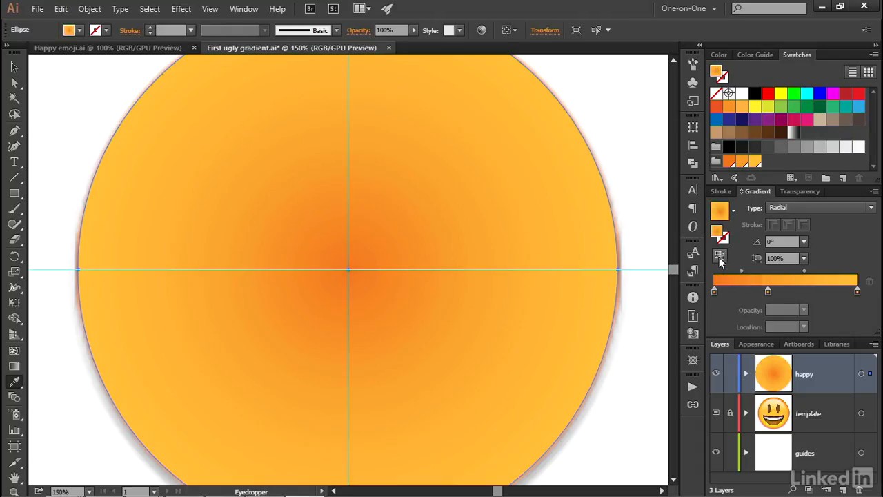
{"action": "left_click", "coordinate": [767, 287]}
{"action": "left_click", "coordinate": [721, 256]}
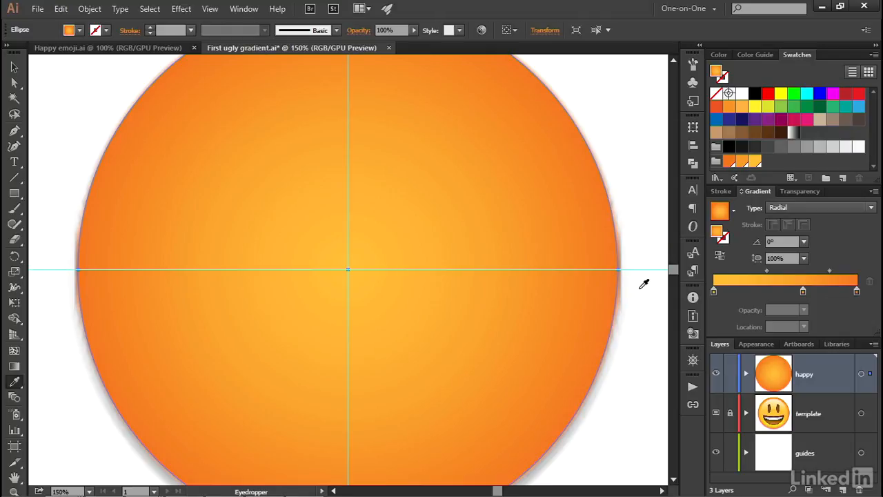
Switch the artwork to Outline mode to examine the template face's coloring beneath the circle.
{"action": "key", "text": "ctrl+y"}
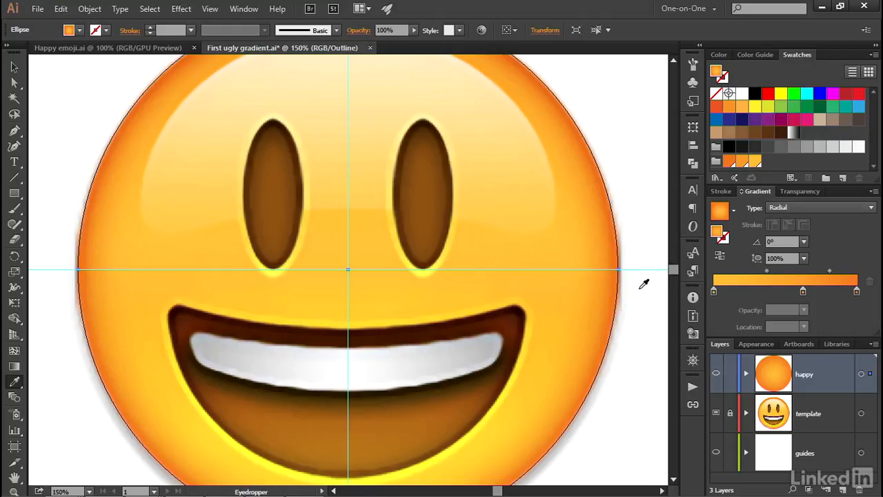